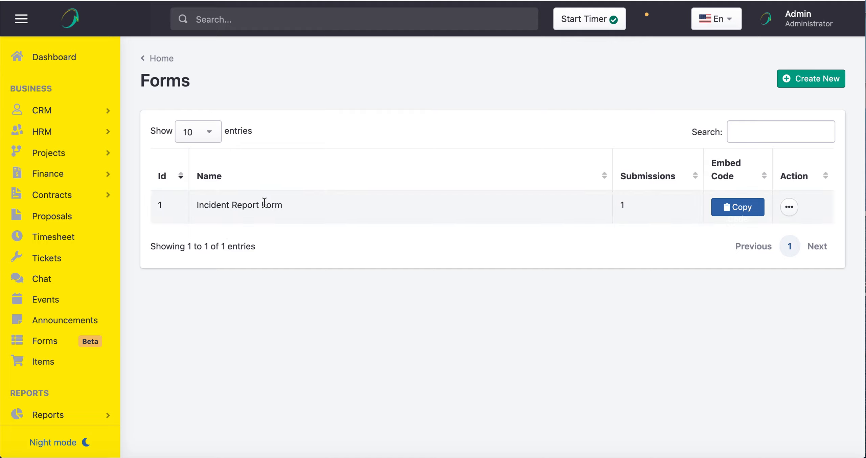
Step: Open the public version of the Incident Report Form and review all its fields from the reporter's name to the submission section
left_click(788, 207)
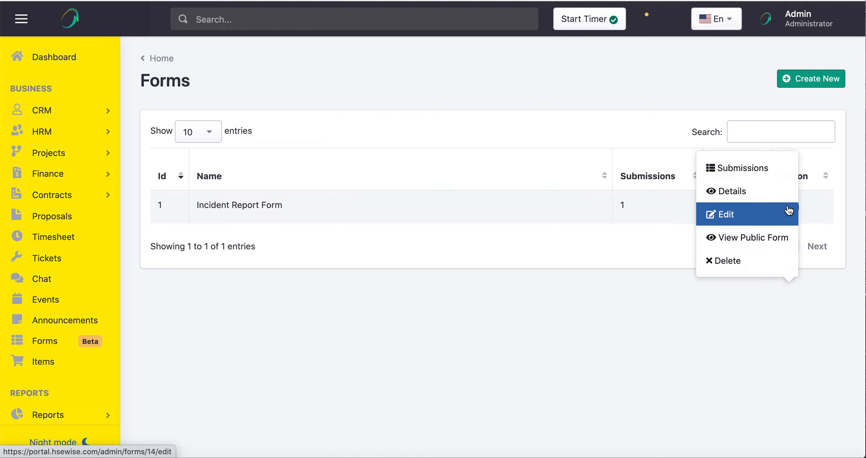
left_click(756, 238)
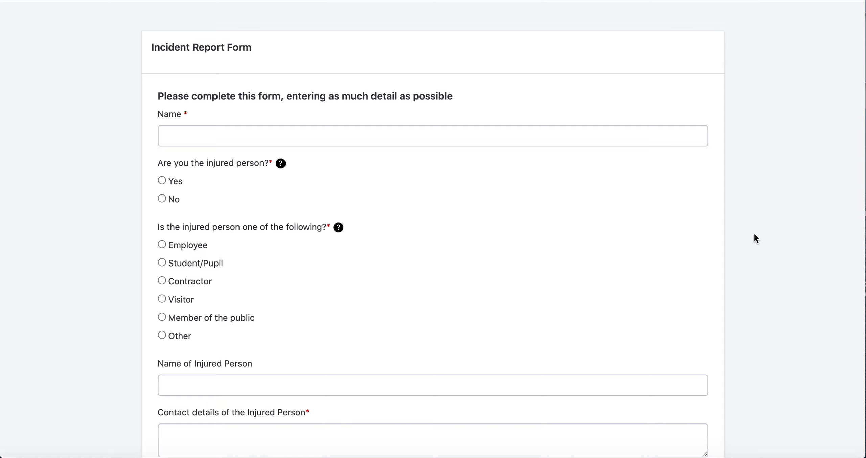
scroll(451, 273, "down", 10)
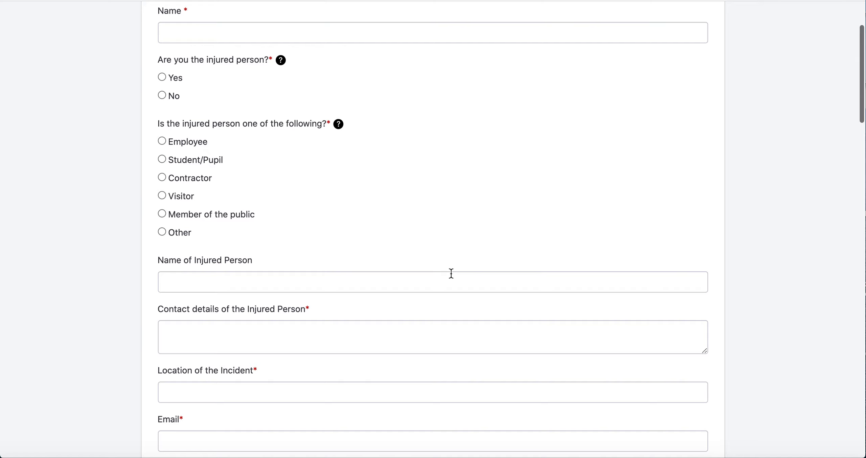
scroll(450, 272, "down", 5)
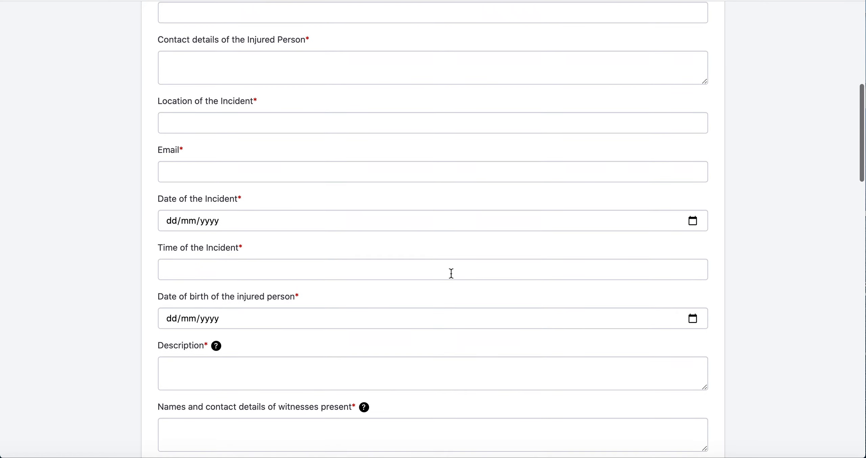
scroll(450, 274, "down", 9)
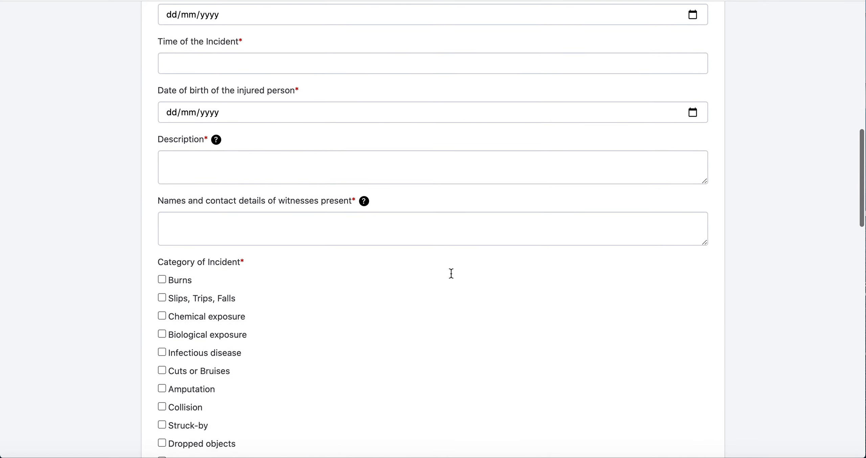
scroll(450, 274, "down", 14)
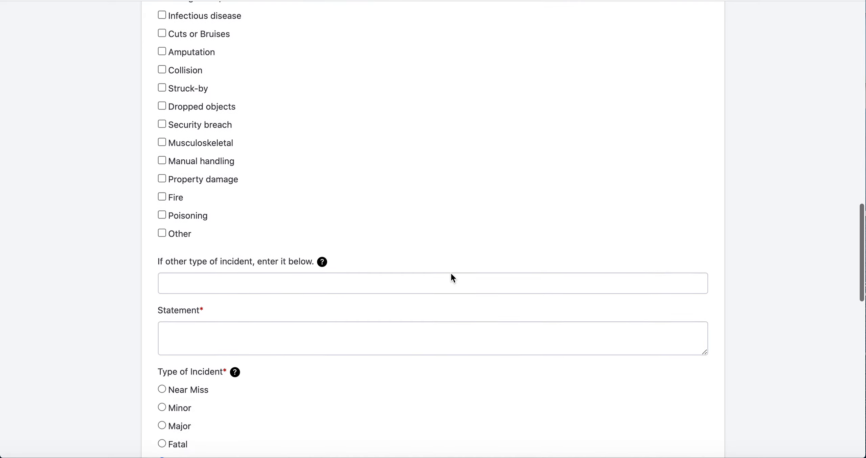
scroll(451, 275, "down", 1)
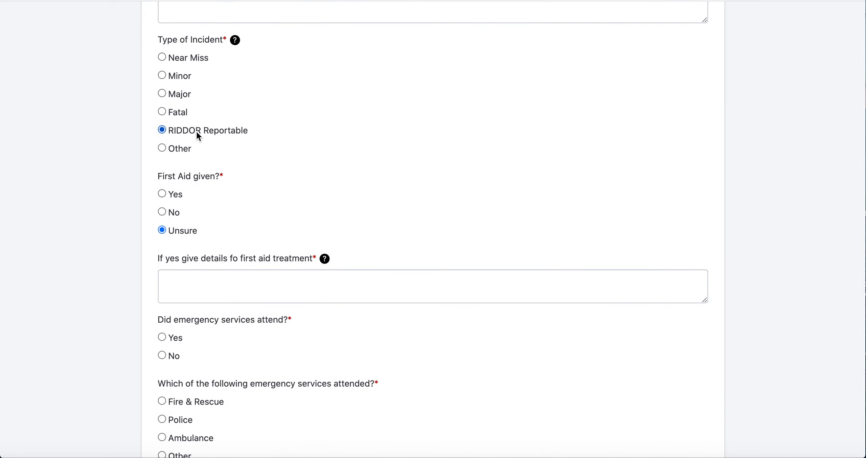
scroll(311, 185, "down", 2)
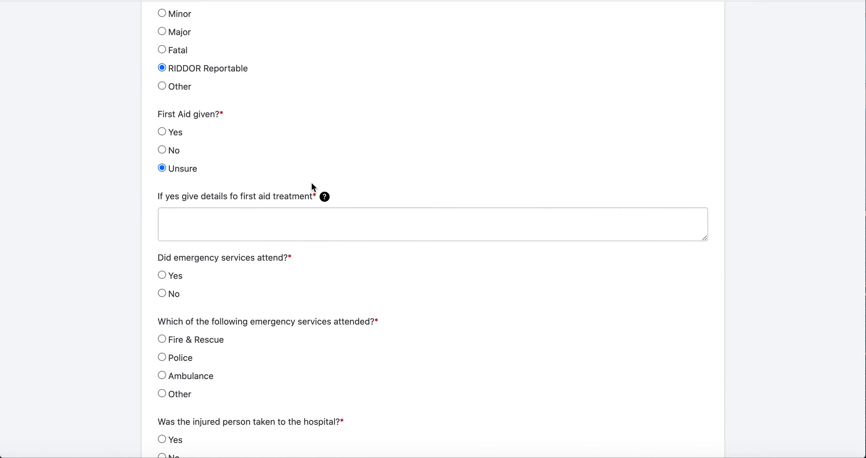
scroll(312, 184, "down", 2)
scroll(311, 184, "down", 2)
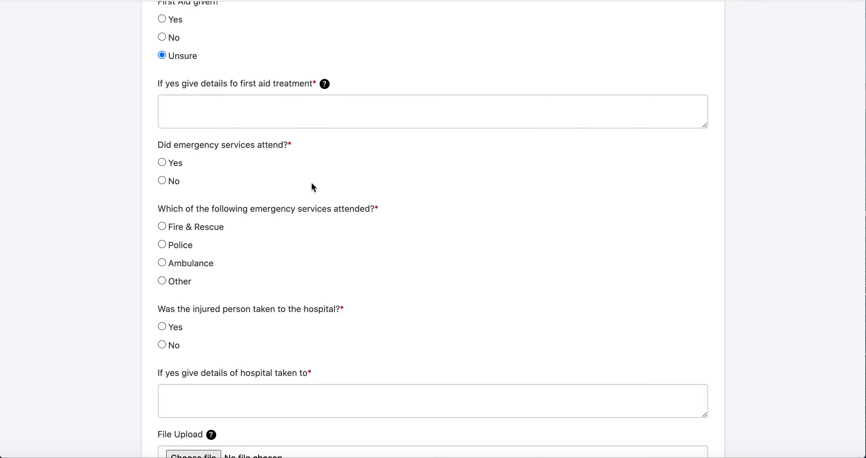
scroll(312, 184, "down", 6)
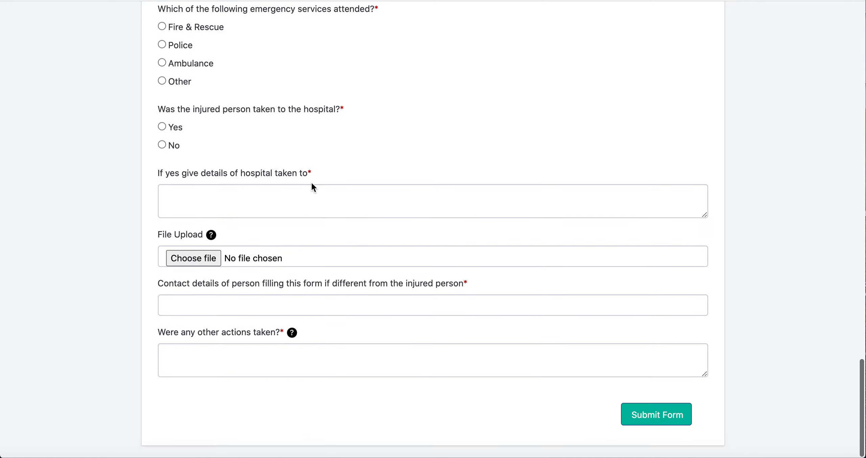
scroll(311, 183, "up", 20)
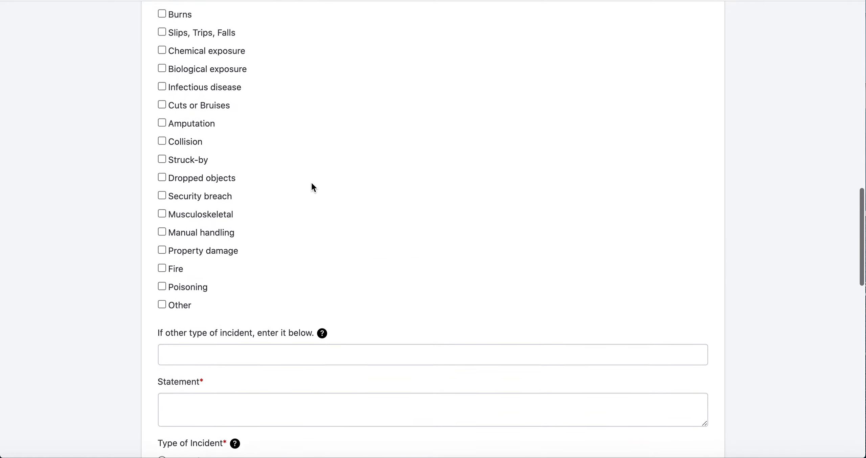
scroll(311, 183, "up", 20)
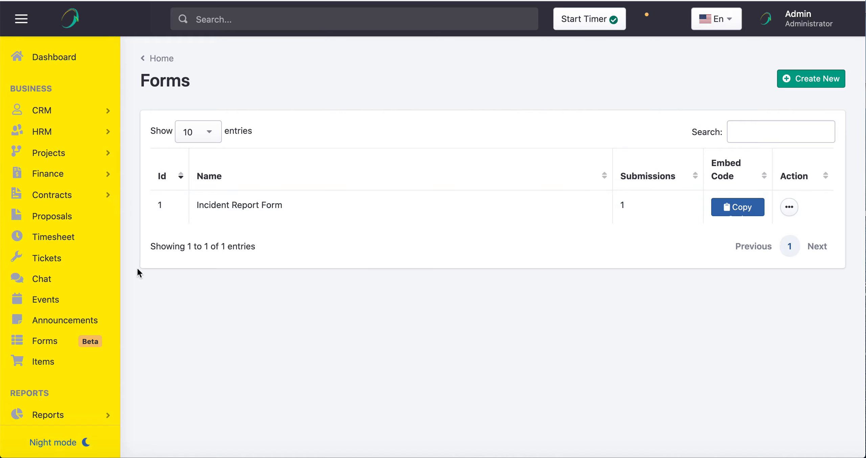
Step: View the submitted entries for the Incident Report Form across all columns and return to the forms list
left_click(789, 209)
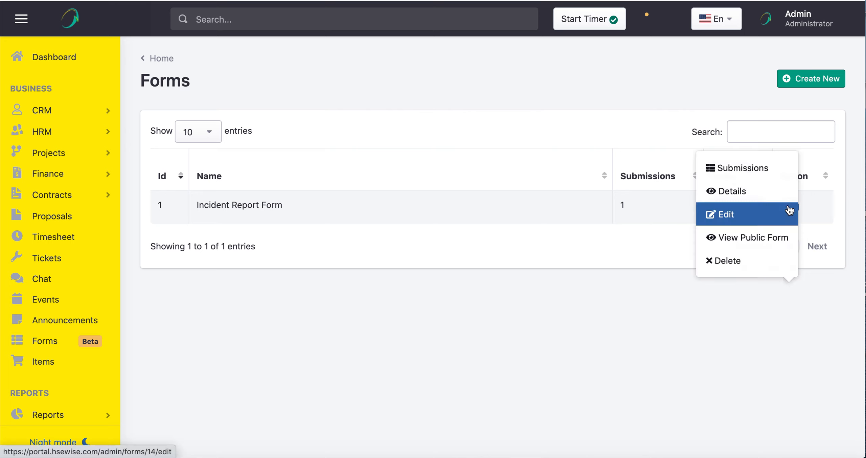
left_click(725, 167)
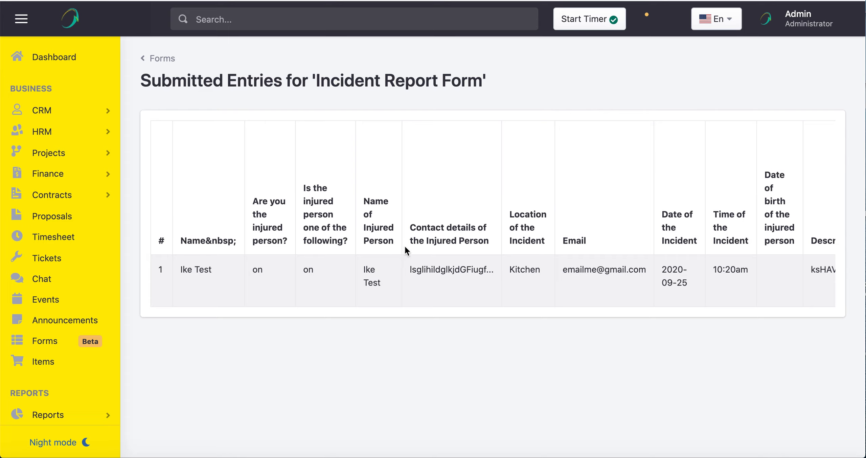
scroll(697, 241, "right", 15)
scroll(696, 243, "left", 15)
key("alt+Left")
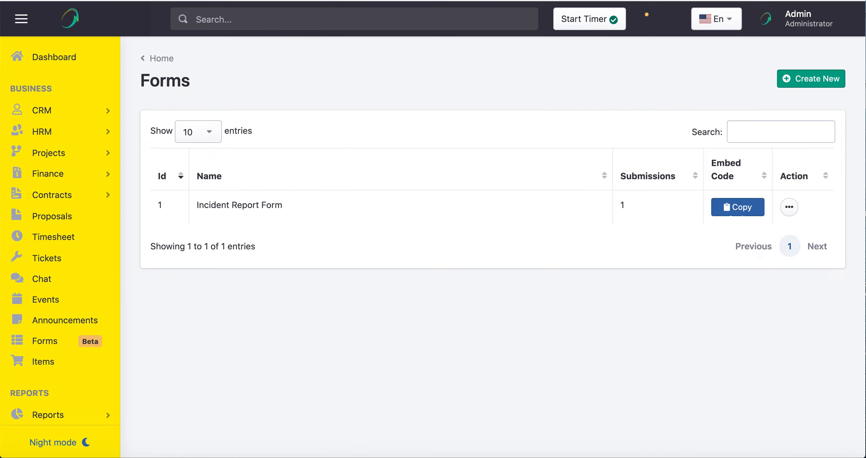
Step: Open Ticket # 1 from the tickets list
left_click(40, 265)
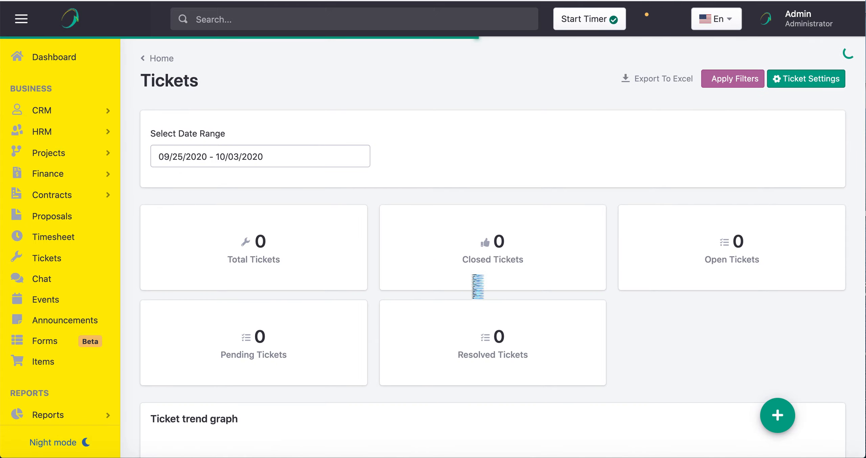
scroll(414, 316, "down", 6)
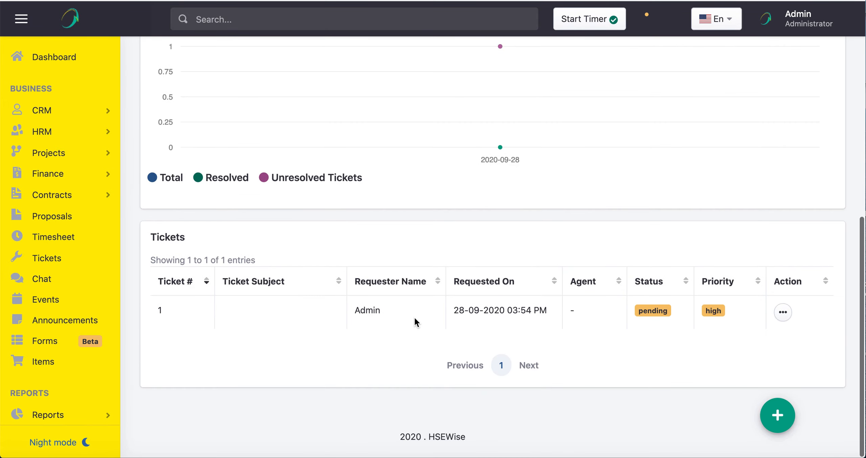
left_click(783, 312)
left_click(737, 290)
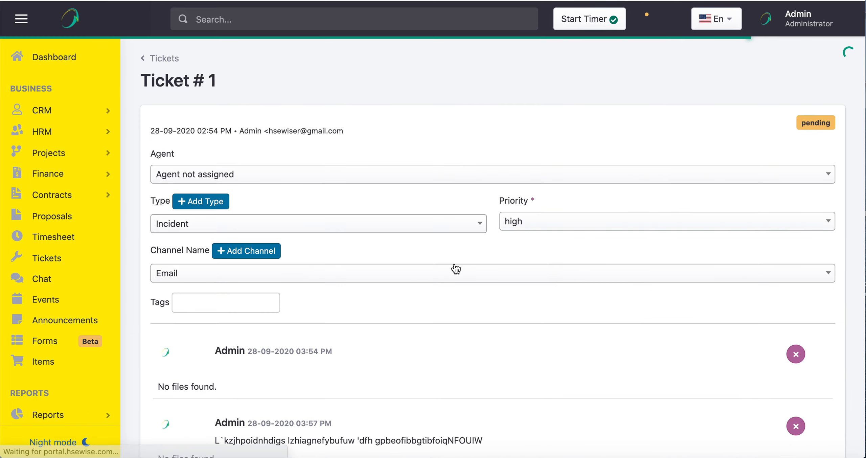
Step: Examine the agent and type options offered for Ticket # 1, leaving both selections as they are
left_click(322, 176)
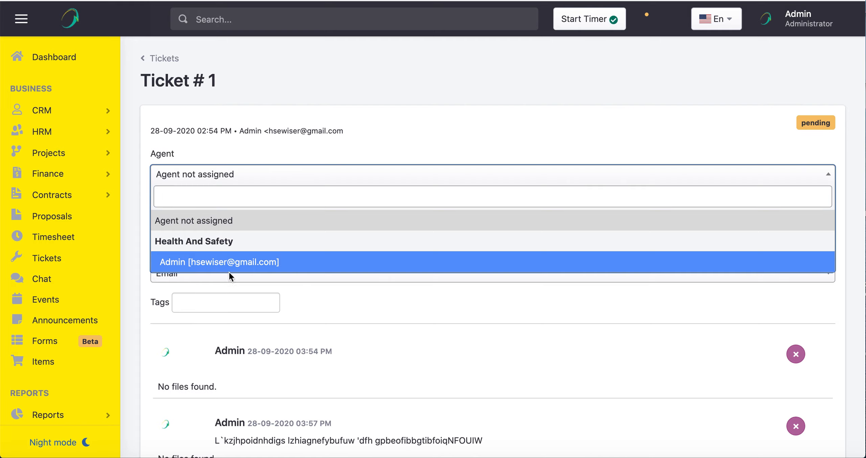
left_click(326, 318)
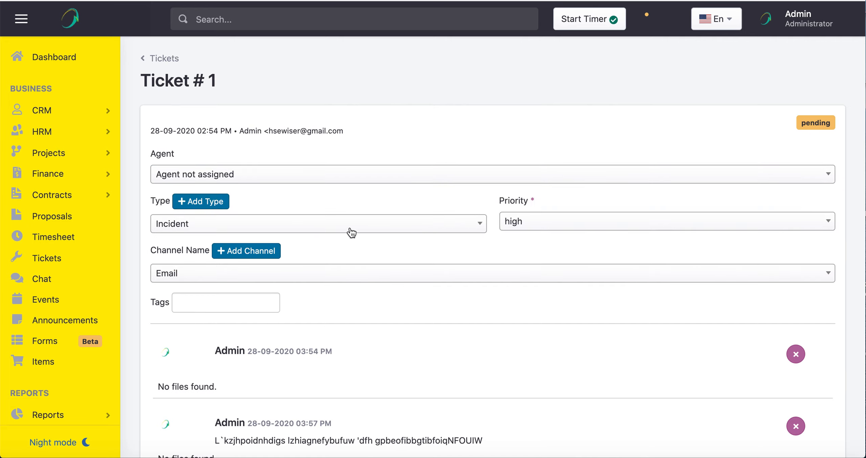
left_click(388, 224)
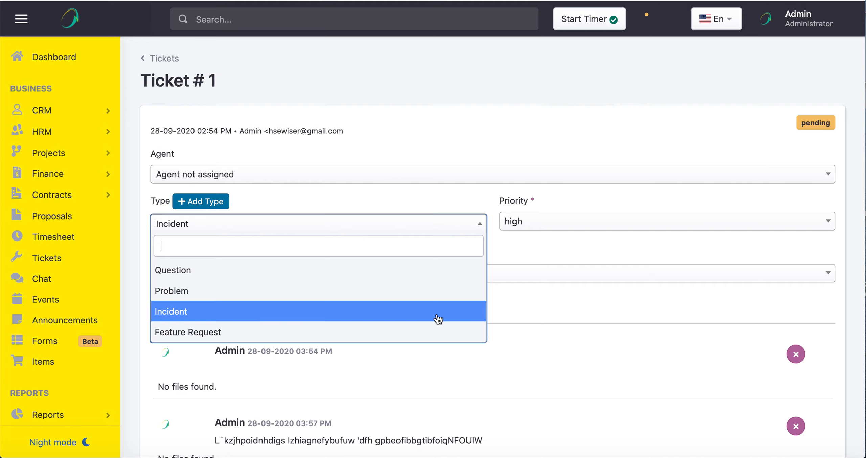
left_click(506, 297)
Step: Review the ticket's conversation history, reply editor, file attachment field and submission options
scroll(462, 320, "down", 5)
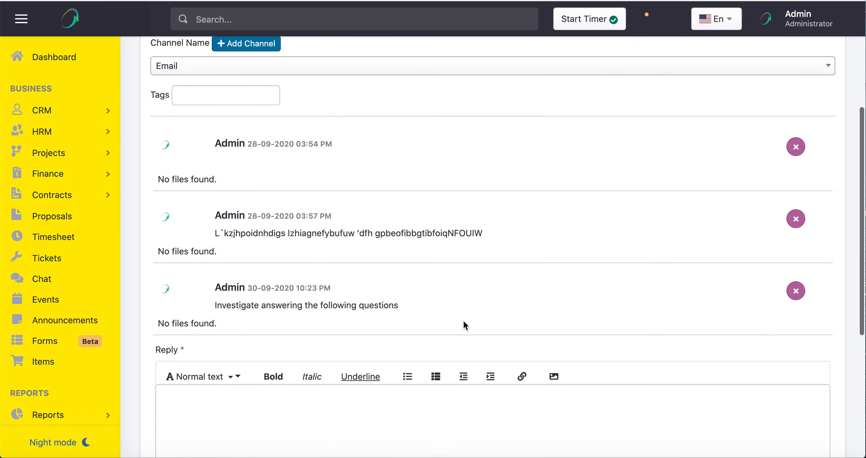
scroll(464, 321, "down", 1)
left_click(269, 391)
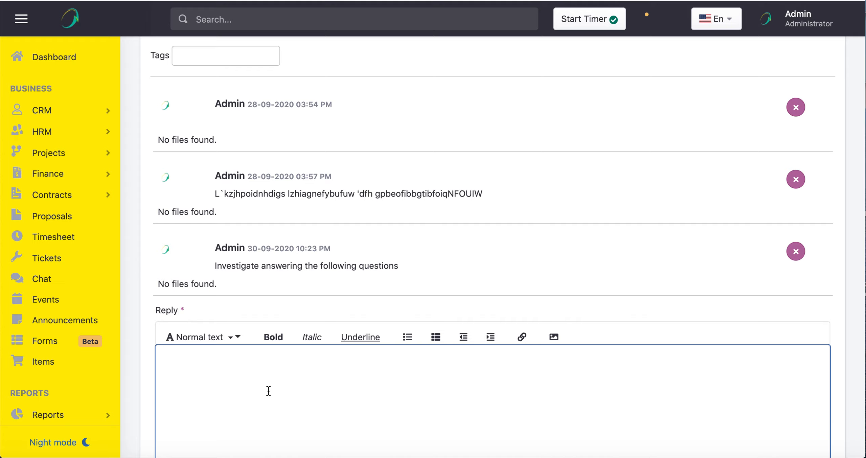
scroll(268, 390, "down", 5)
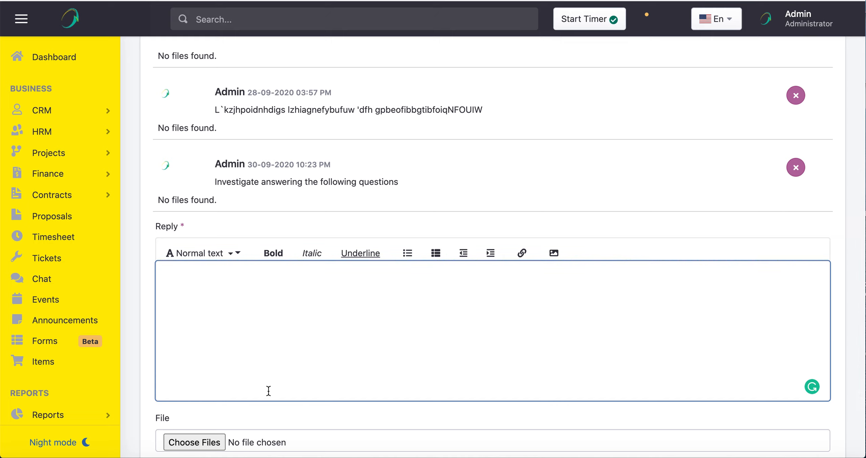
scroll(259, 402, "down", 1)
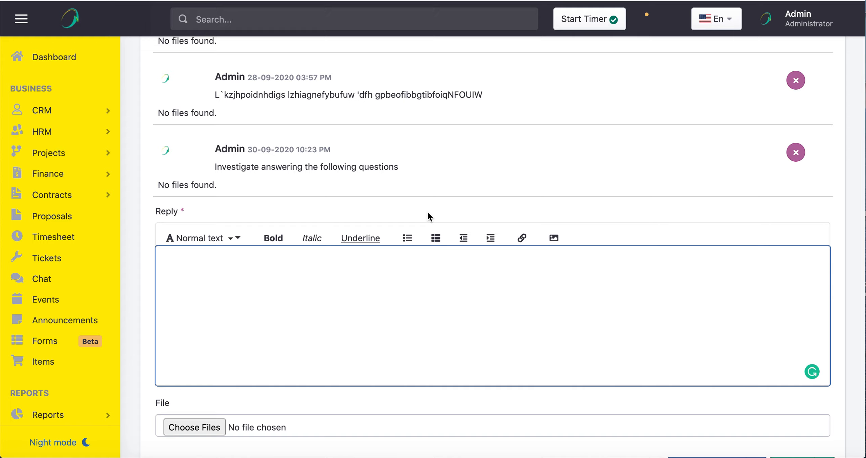
scroll(429, 215, "down", 3)
scroll(427, 213, "up", 2)
scroll(428, 212, "up", 5)
scroll(427, 214, "down", 6)
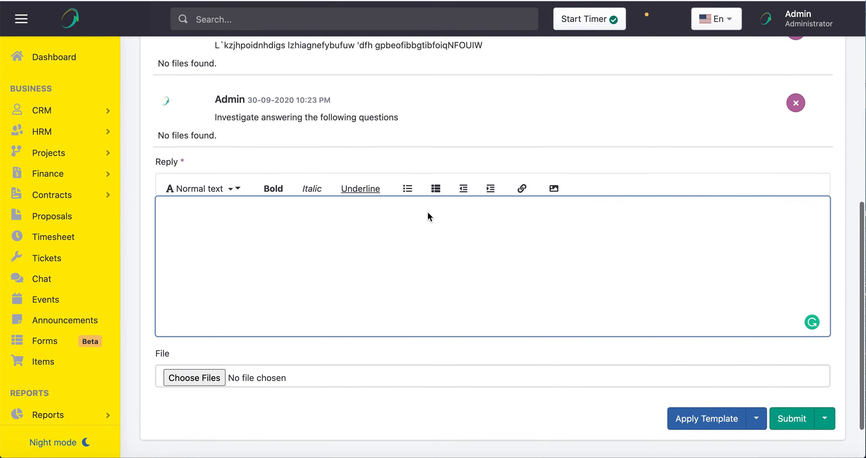
scroll(648, 206, "up", 10)
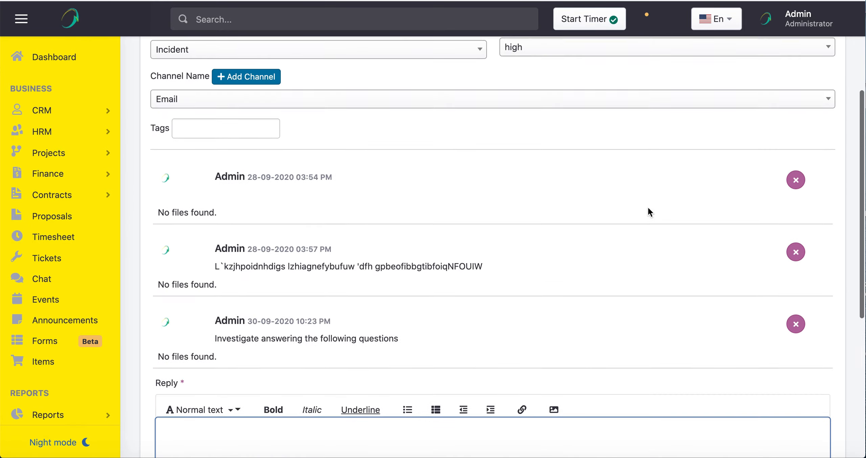
Step: Submit Ticket # 1 as closed, check its status and return to the tickets overview
scroll(652, 294, "down", 10)
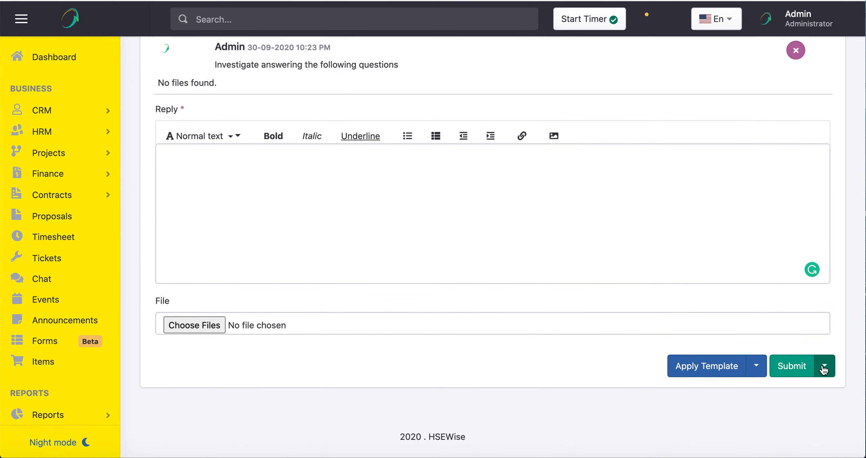
left_click(823, 368)
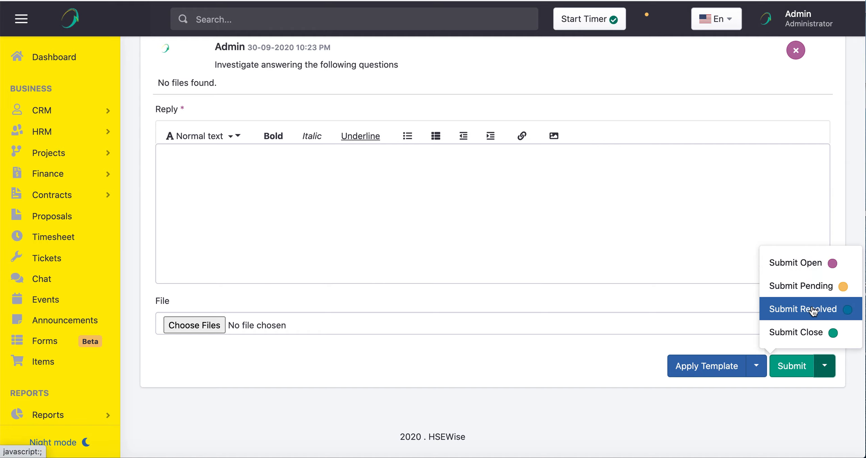
left_click(797, 333)
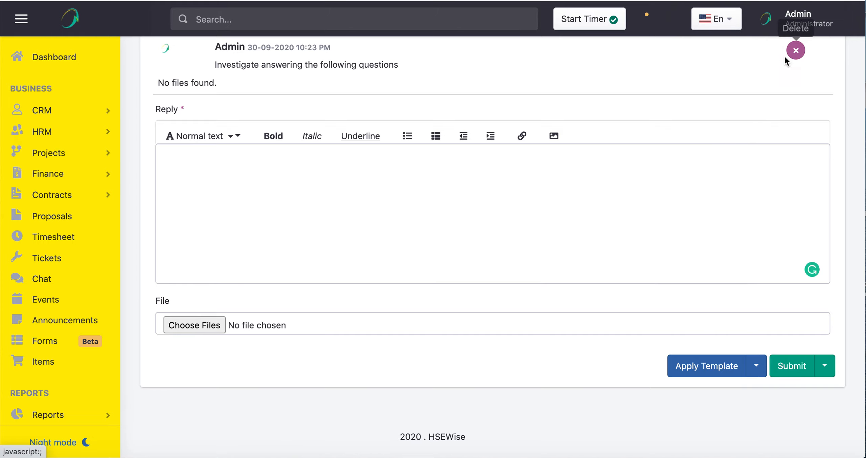
scroll(526, 175, "up", 5)
scroll(526, 174, "up", 8)
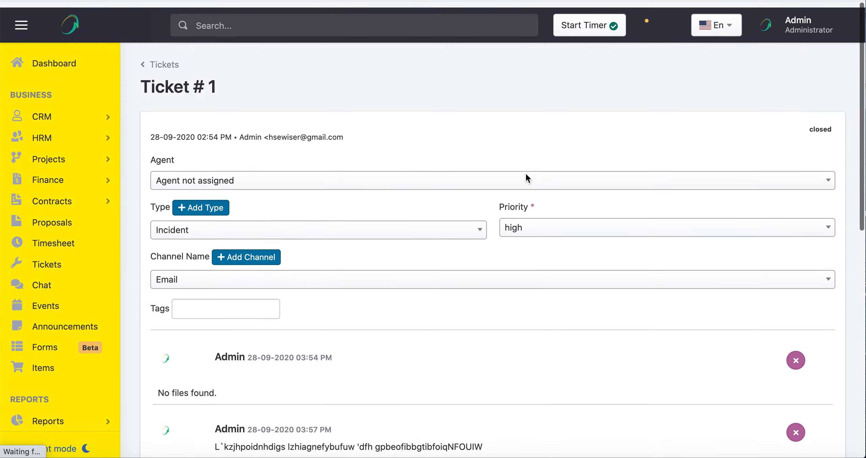
scroll(526, 175, "down", 4)
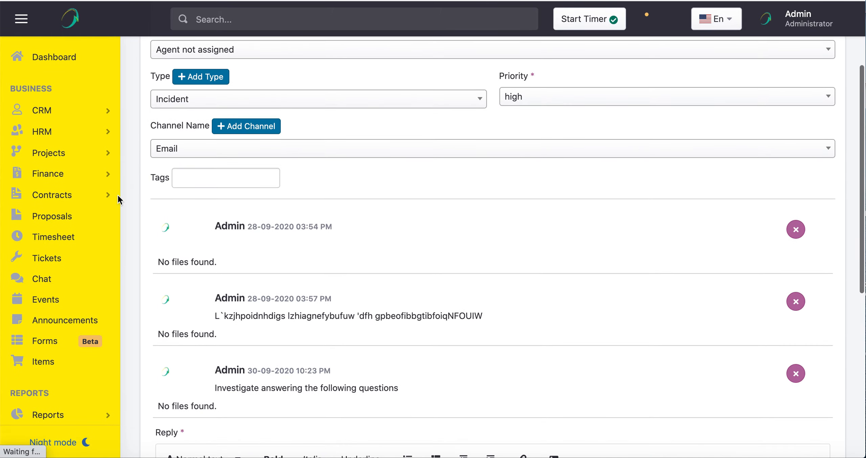
left_click(41, 269)
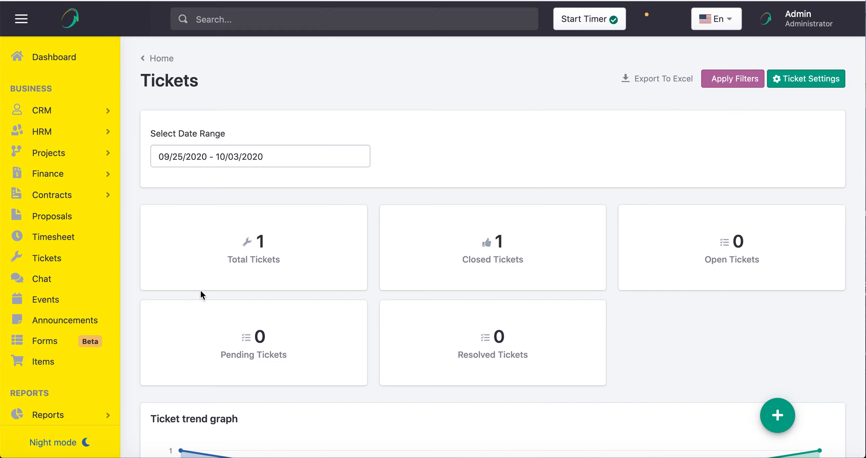
Step: Start creating a new form from the forms list
left_click(66, 342)
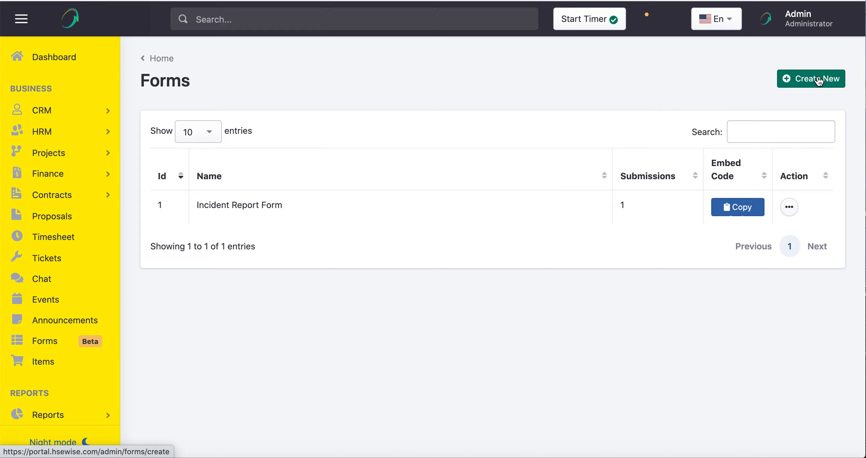
left_click(818, 82)
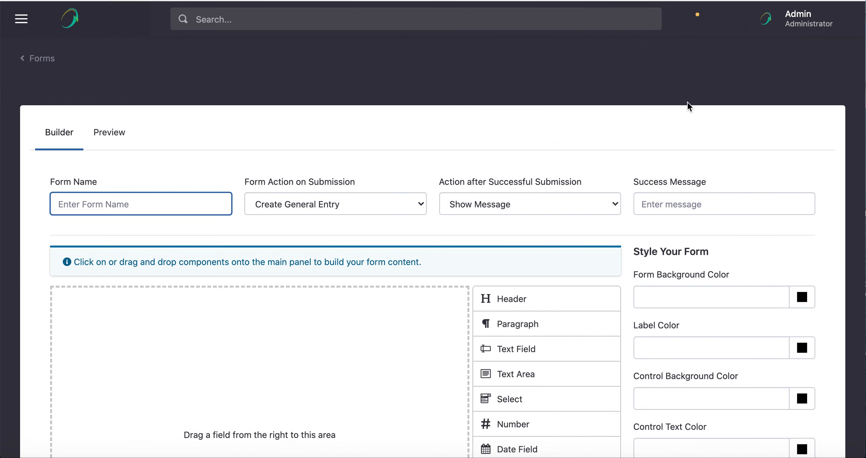
Step: Set the form's action on submission to Create Ticket and review the field labels a ticket form requires
scroll(481, 334, "down", 5)
scroll(378, 224, "down", 1)
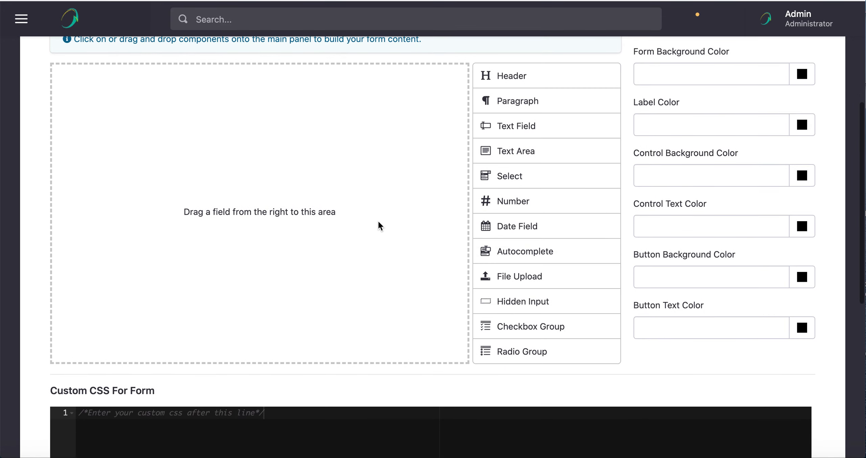
scroll(450, 184, "up", 3)
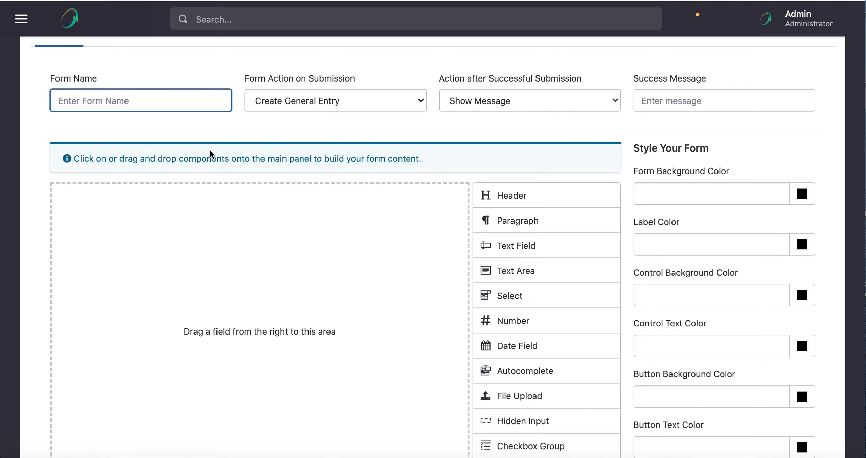
left_click(330, 104)
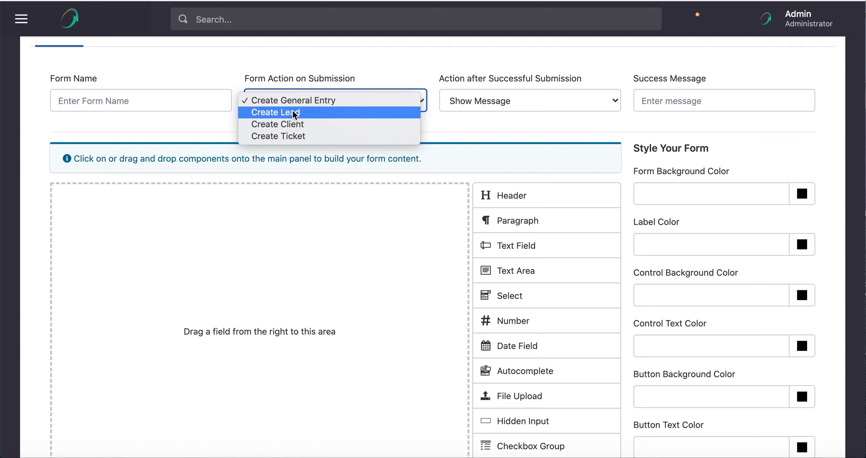
left_click(296, 136)
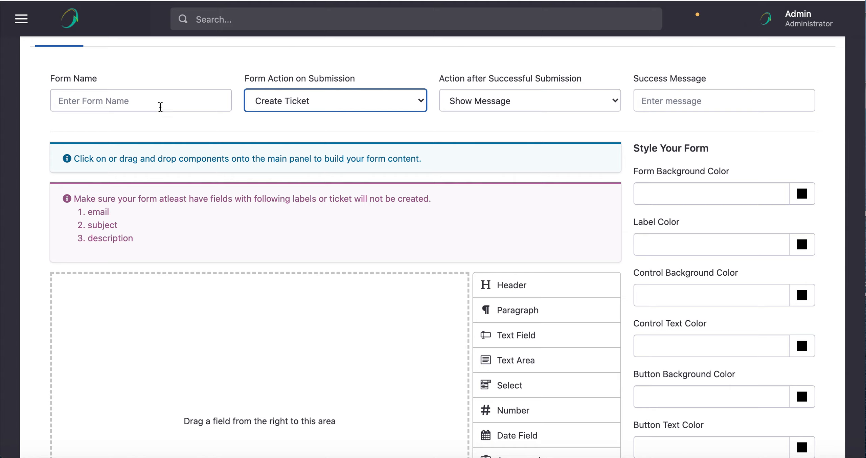
left_click(142, 239)
left_click_drag(142, 239, 81, 218)
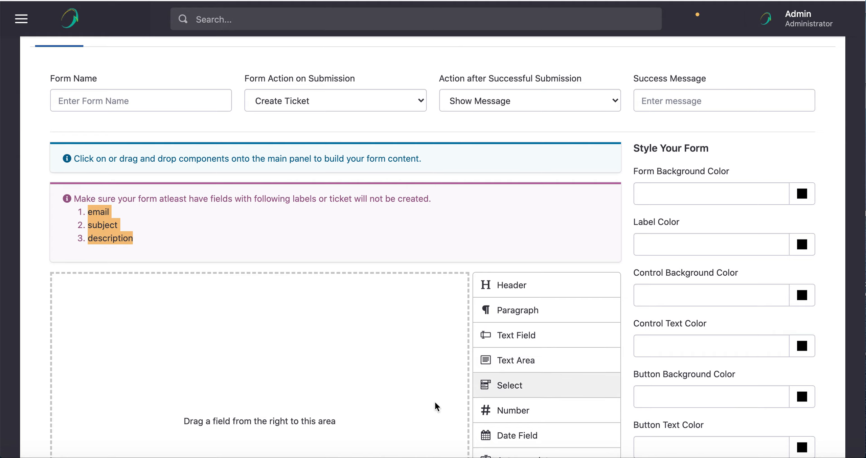
Step: Add a Text Area field to the empty form and set its label to Description
left_click_drag(505, 357, 216, 303)
scroll(161, 227, "up", 8)
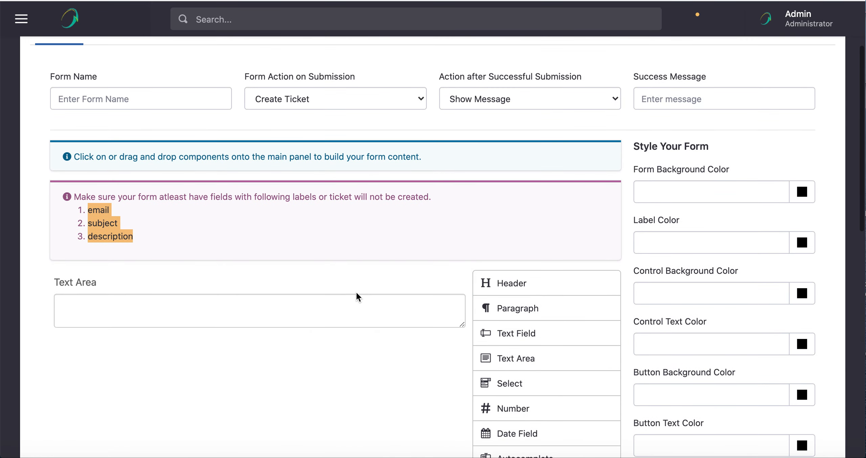
left_click(440, 290)
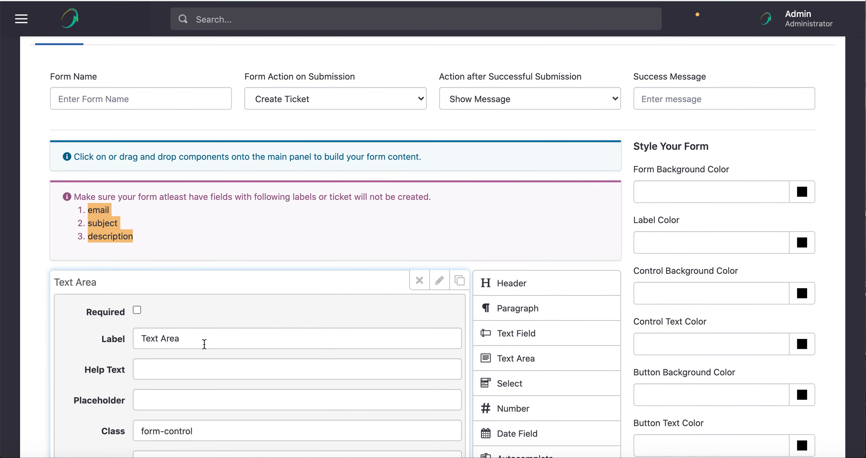
left_click_drag(203, 342, 137, 338)
type("Desc")
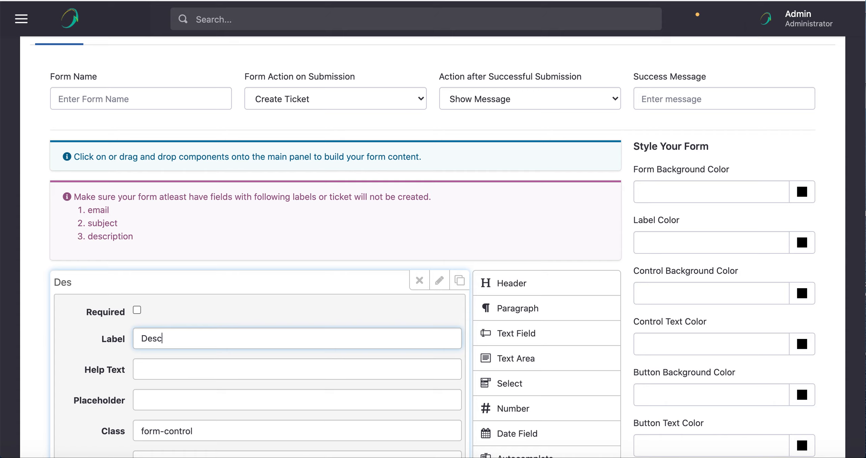
type("irotion")
key("BackSpace")
key("BackSpace")
key("BackSpace")
key("BackSpace")
key("BackSpace")
key("BackSpace")
key("BackSpace")
type("ription")
Step: Set the Description field's help text to "Enter full details of the incident."
left_click(148, 366)
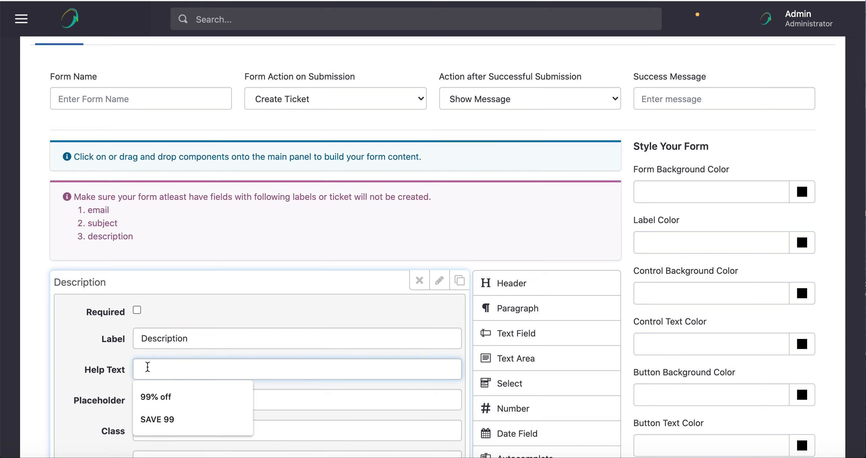
type("Enter full details of theincident")
key("BackSpace")
key("BackSpace")
key("BackSpace")
key("BackSpace")
key("BackSpace")
key("BackSpace")
key("BackSpace")
key("BackSpace")
type("incident.")
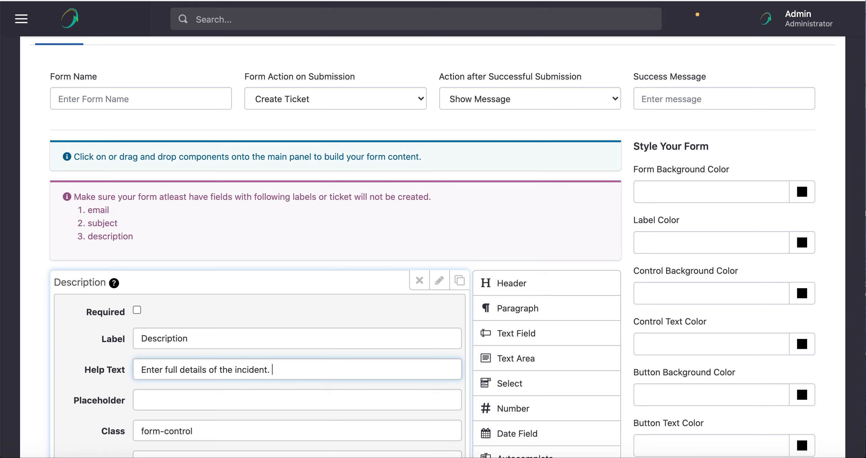
Step: Make the Description field required, close its settings and check its help tooltip
scroll(148, 369, "down", 5)
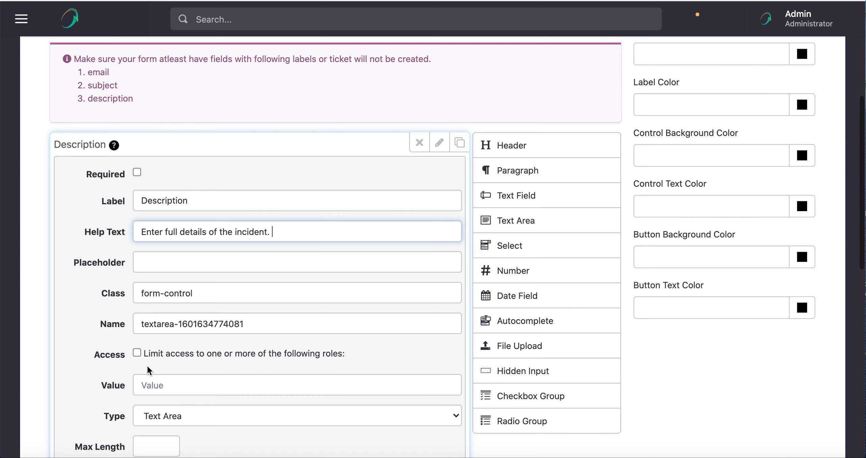
scroll(148, 369, "down", 2)
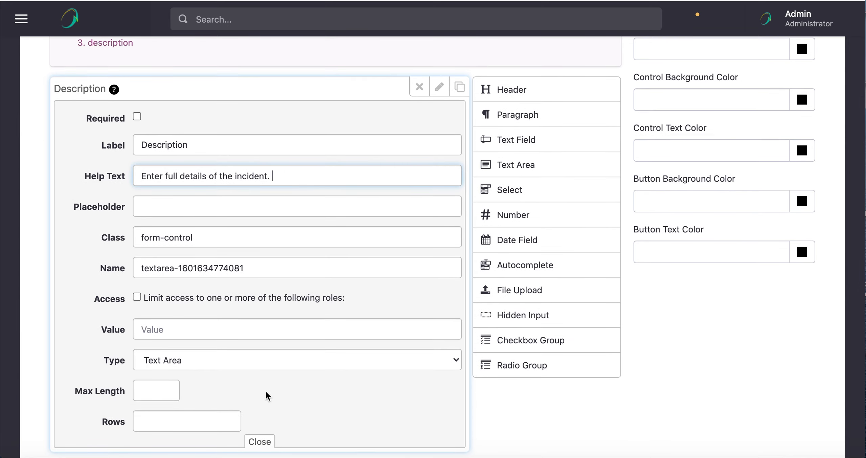
scroll(267, 394, "down", 2)
scroll(267, 394, "up", 5)
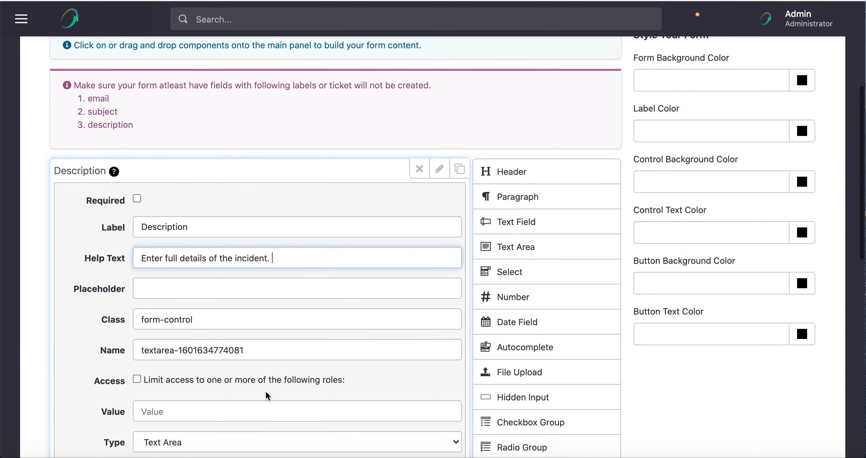
left_click(137, 242)
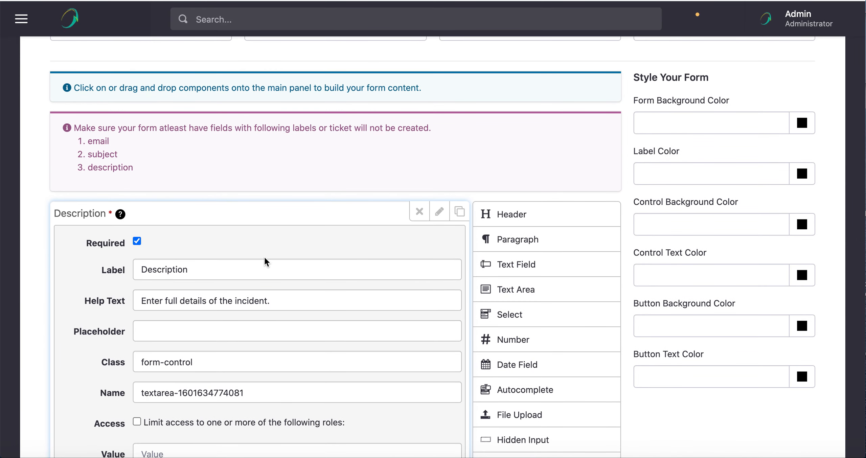
scroll(265, 258, "down", 7)
scroll(265, 259, "up", 4)
left_click(436, 91)
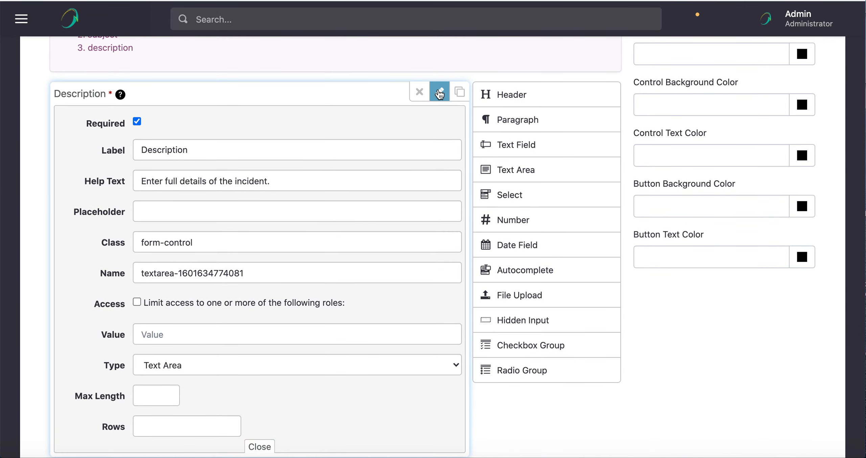
scroll(274, 191, "up", 5)
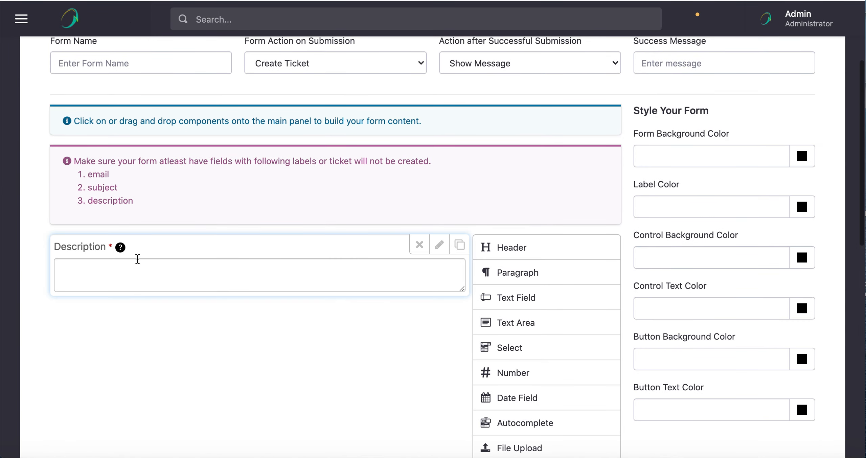
mouse_move(120, 248)
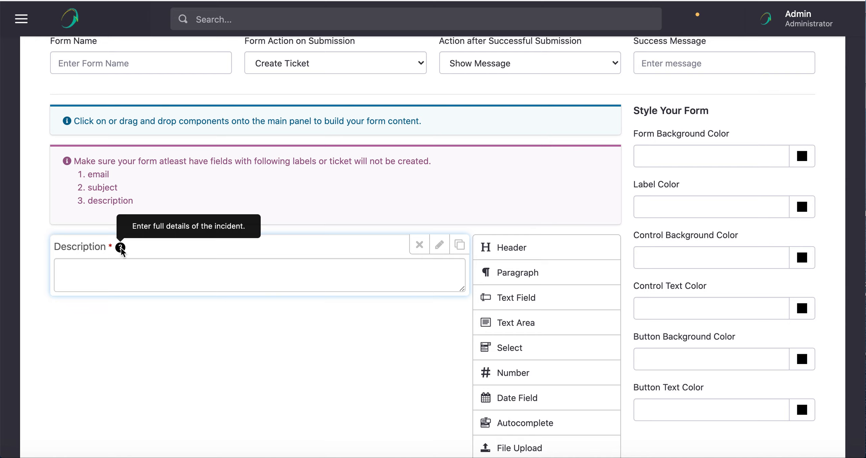
scroll(121, 251, "up", 2)
left_click(103, 129)
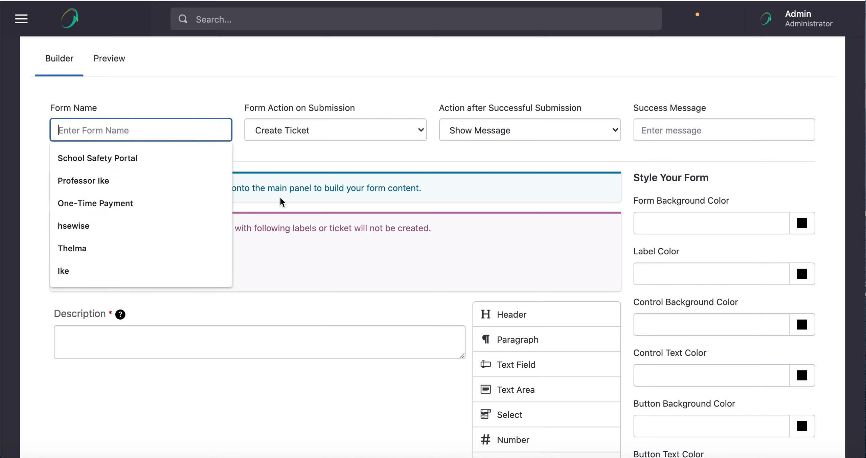
left_click(284, 159)
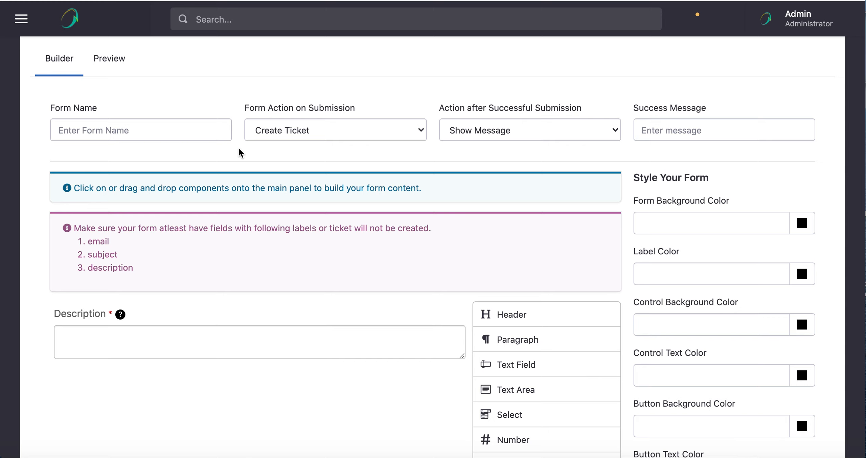
scroll(240, 152, "up", 3)
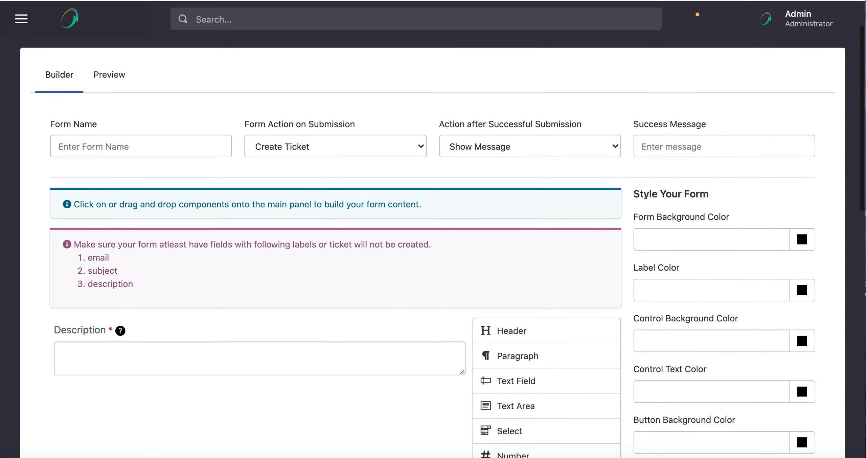